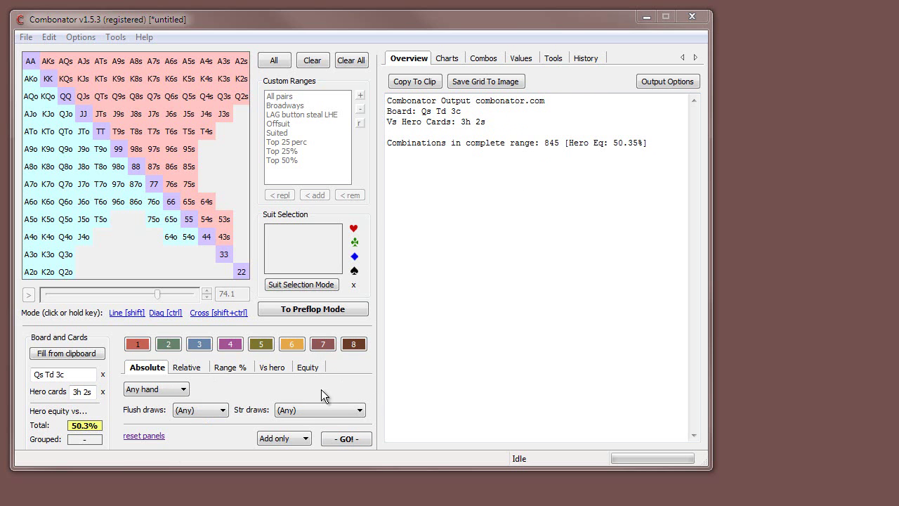
- Reduce the preflop range to 63.8%, lock it by returning to postflop mode, and clear the hero cards
{"action": "left_click", "coordinate": [554, 59]}
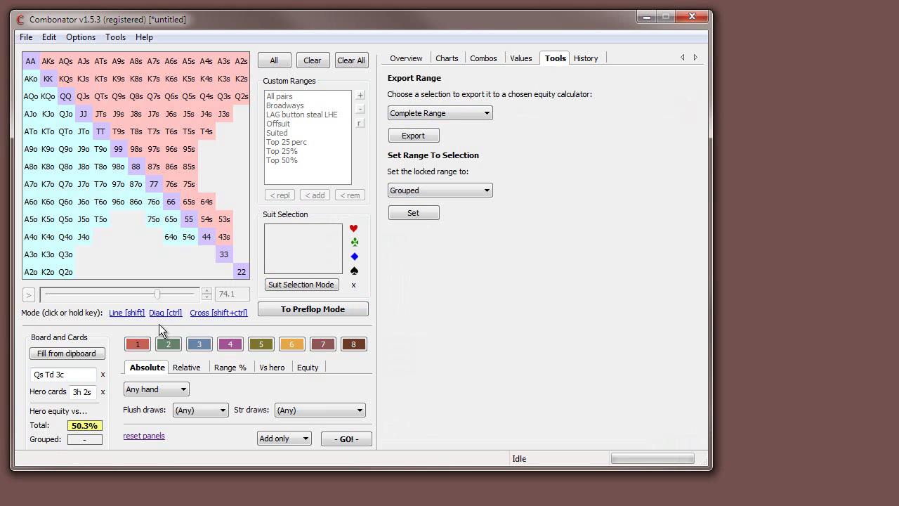
{"action": "left_click", "coordinate": [90, 377]}
{"action": "left_click", "coordinate": [331, 309]}
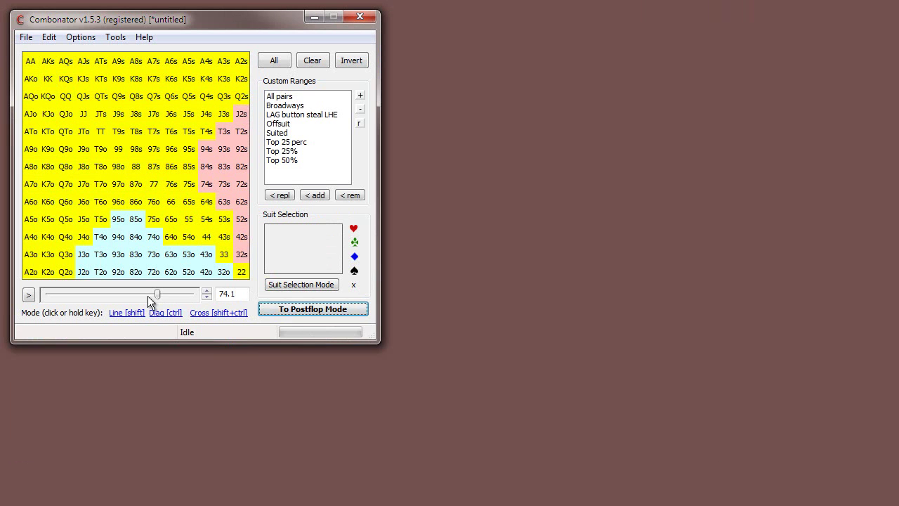
{"action": "left_click_drag", "start_coordinate": [156, 295], "coordinate": [145, 295]}
{"action": "left_click", "coordinate": [330, 309]}
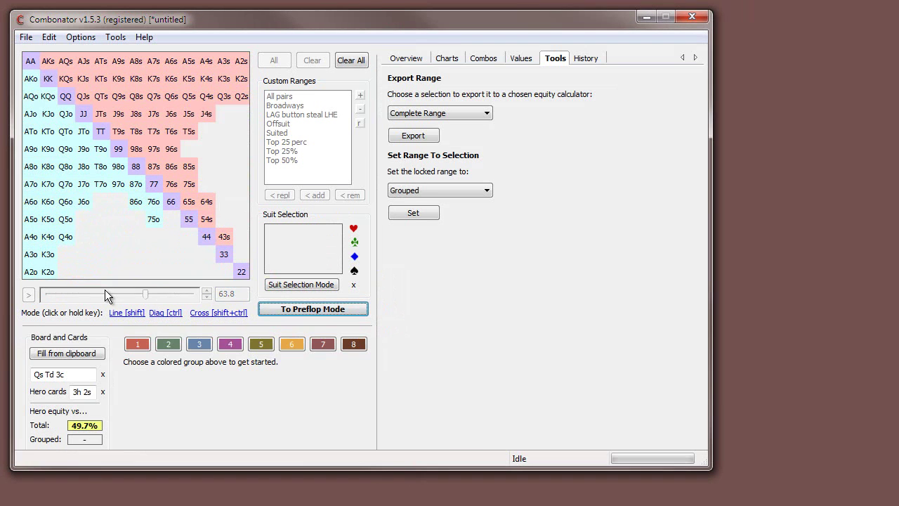
{"action": "left_click", "coordinate": [102, 391]}
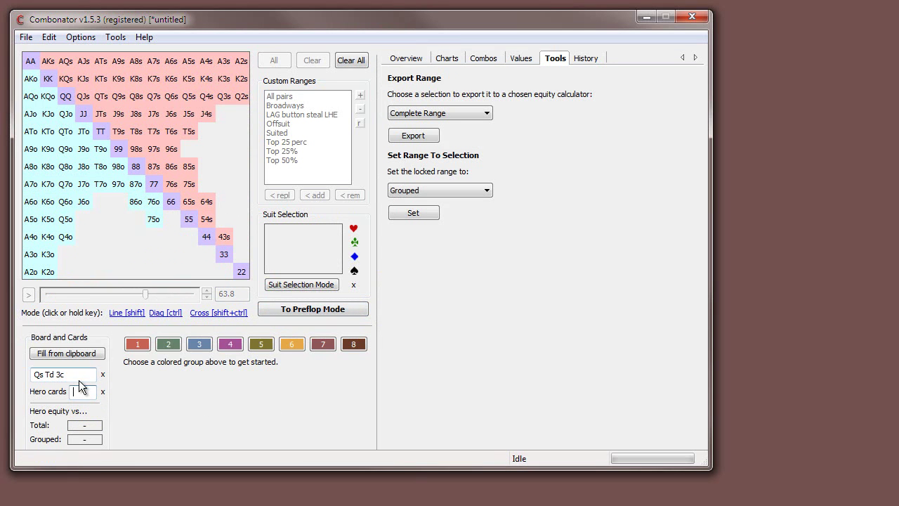
- Auto-select the top 70% of the complete range into group 1, ranking combos by absolute hand value
{"action": "left_click", "coordinate": [141, 345]}
{"action": "left_click", "coordinate": [146, 367]}
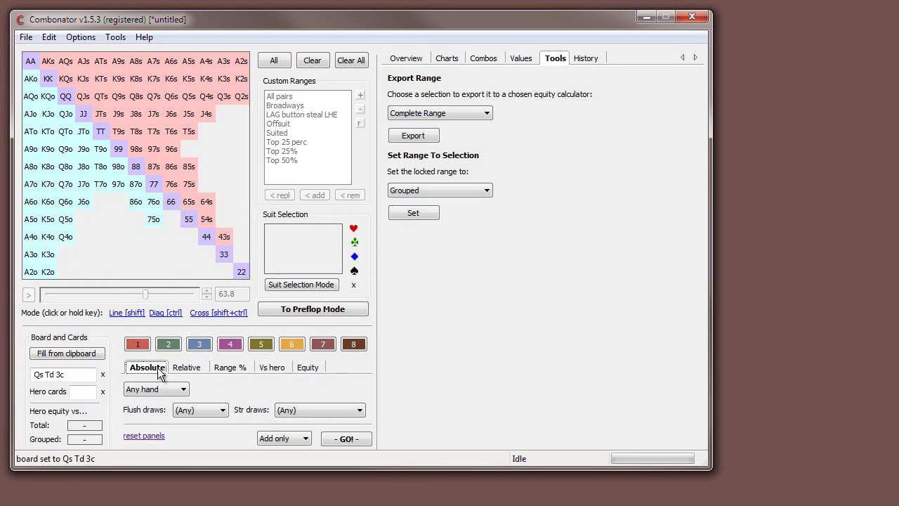
{"action": "left_click", "coordinate": [161, 389]}
{"action": "left_click", "coordinate": [299, 387]}
{"action": "left_click", "coordinate": [232, 367]}
{"action": "left_click", "coordinate": [223, 407]}
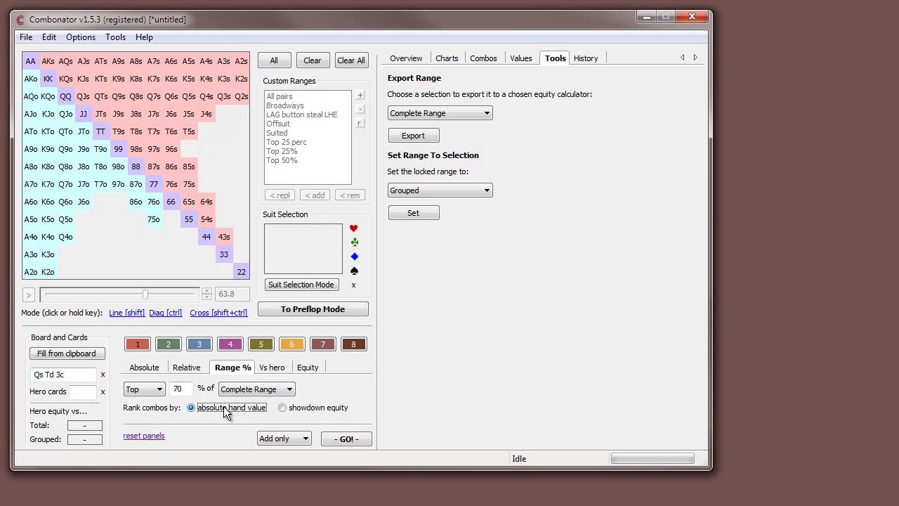
{"action": "left_click", "coordinate": [371, 443]}
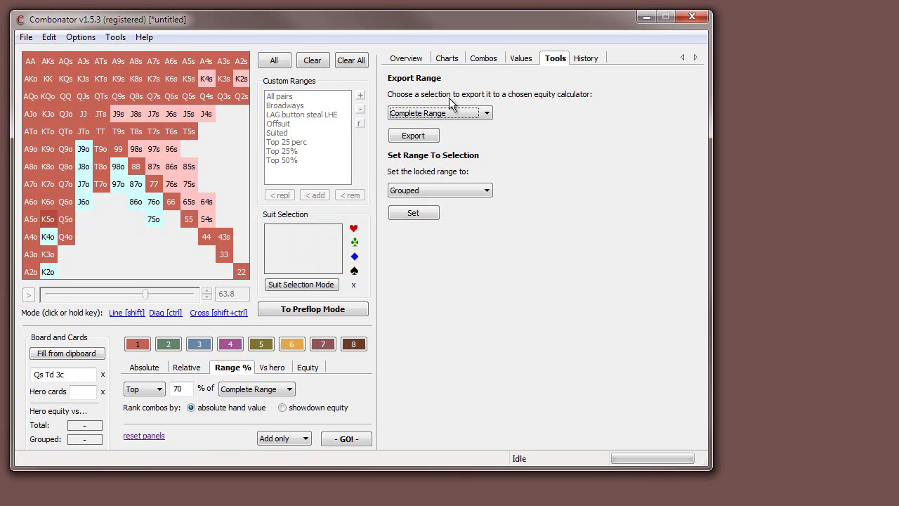
- Set the locked range to the grouped combos
{"action": "left_click", "coordinate": [471, 190]}
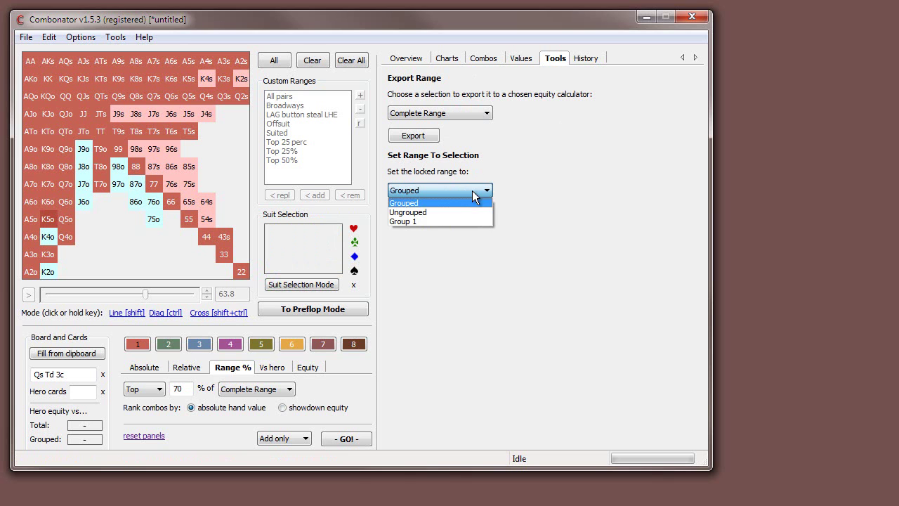
{"action": "left_click", "coordinate": [423, 203]}
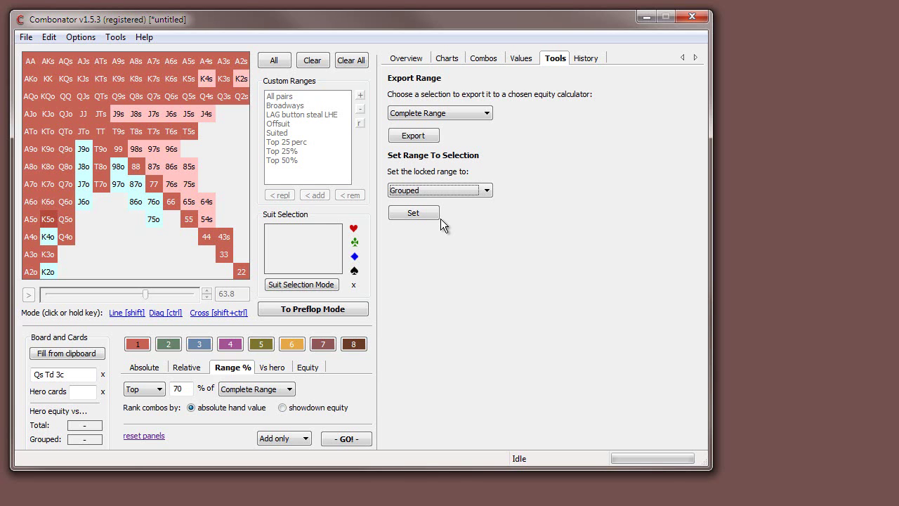
{"action": "left_click", "coordinate": [421, 214]}
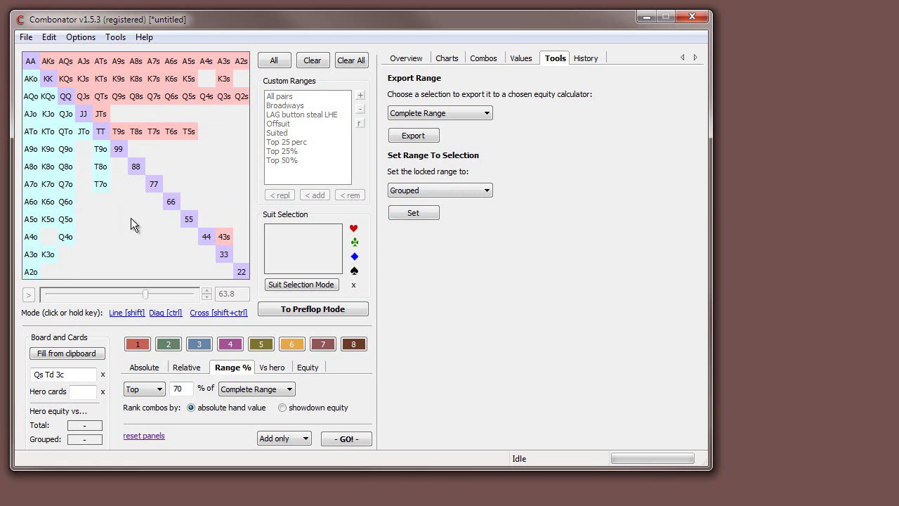
- Undo the range change to the grouped combos and clear all combos from the groups
{"action": "left_click", "coordinate": [194, 83]}
{"action": "left_click", "coordinate": [415, 212]}
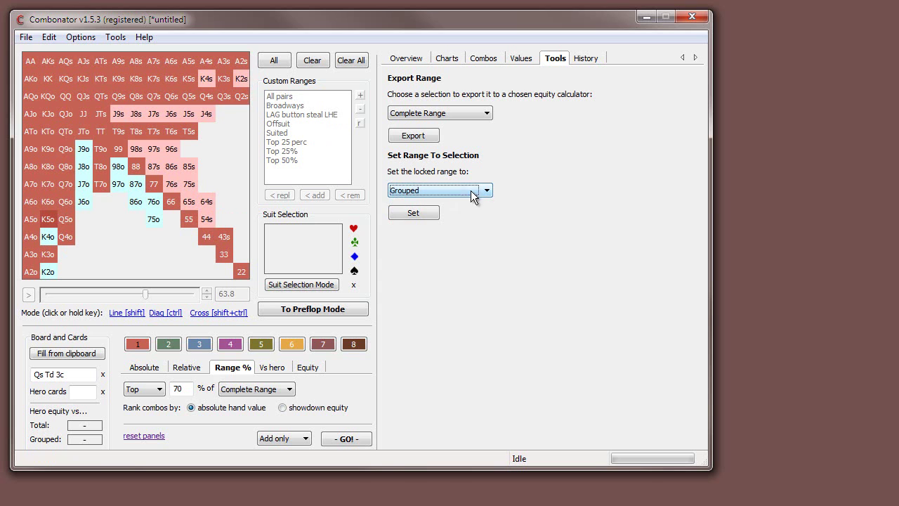
{"action": "left_click", "coordinate": [359, 63]}
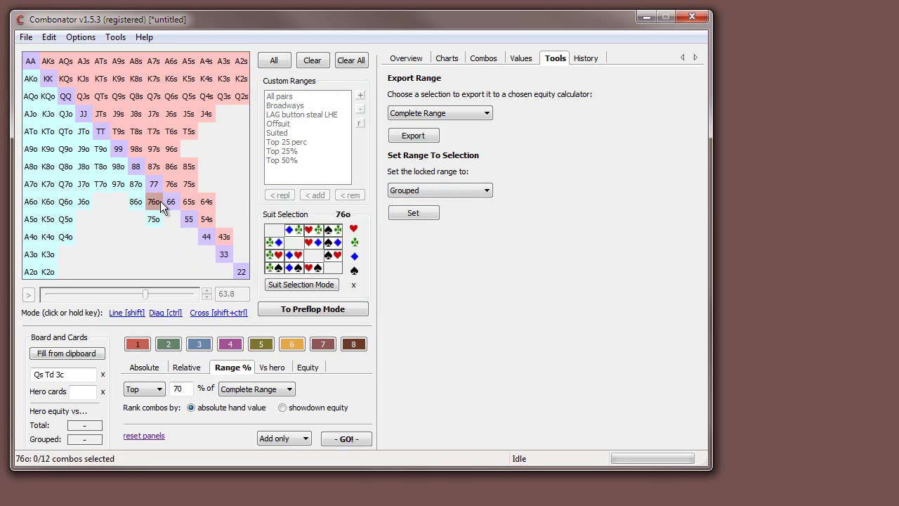
- Try to auto-select the combos whose relative hand value is One overcard
{"action": "double_click", "coordinate": [181, 388]}
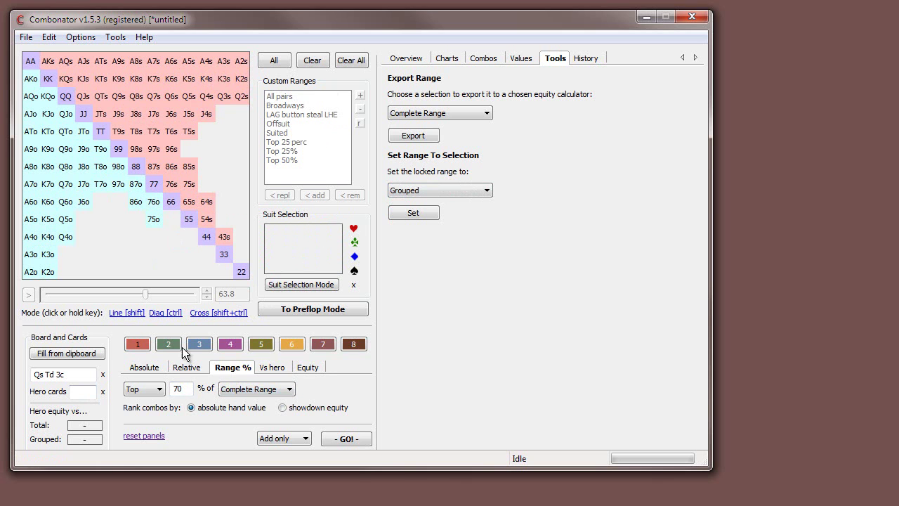
{"action": "left_click", "coordinate": [150, 367]}
{"action": "left_click", "coordinate": [197, 366]}
{"action": "left_click", "coordinate": [211, 389]}
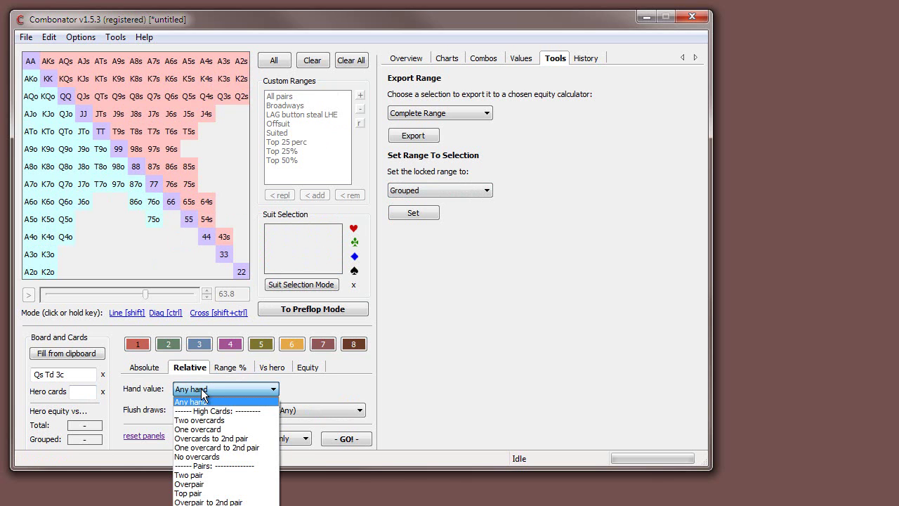
{"action": "left_click", "coordinate": [218, 425]}
{"action": "left_click", "coordinate": [346, 438]}
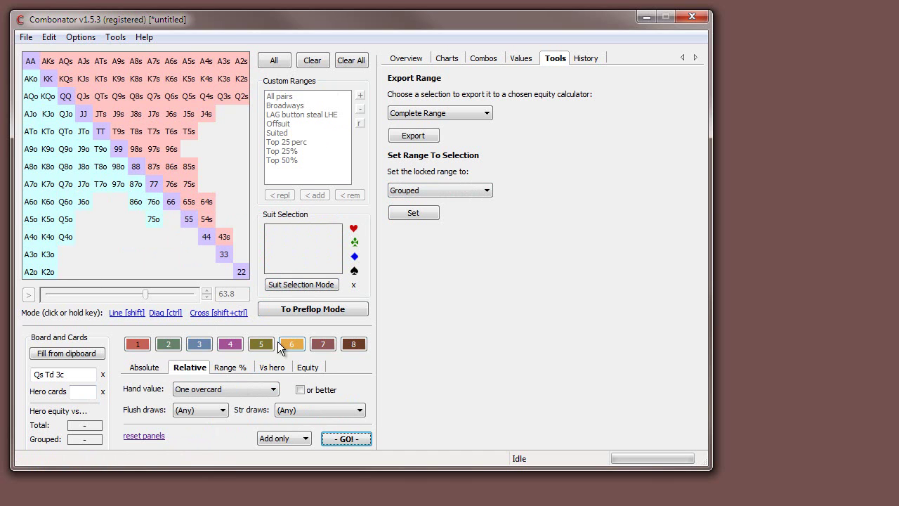
- Auto-select the bottom 30% of the complete range into group 1 by absolute hand value
{"action": "left_click", "coordinate": [229, 368]}
{"action": "left_click", "coordinate": [143, 389]}
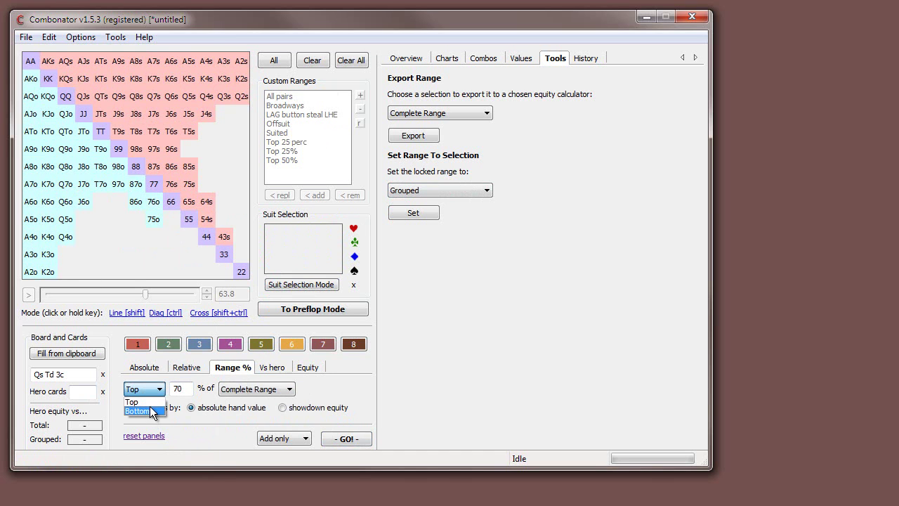
{"action": "left_click", "coordinate": [137, 410]}
{"action": "double_click", "coordinate": [181, 389]}
{"action": "type", "text": "30"}
{"action": "left_click", "coordinate": [345, 438]}
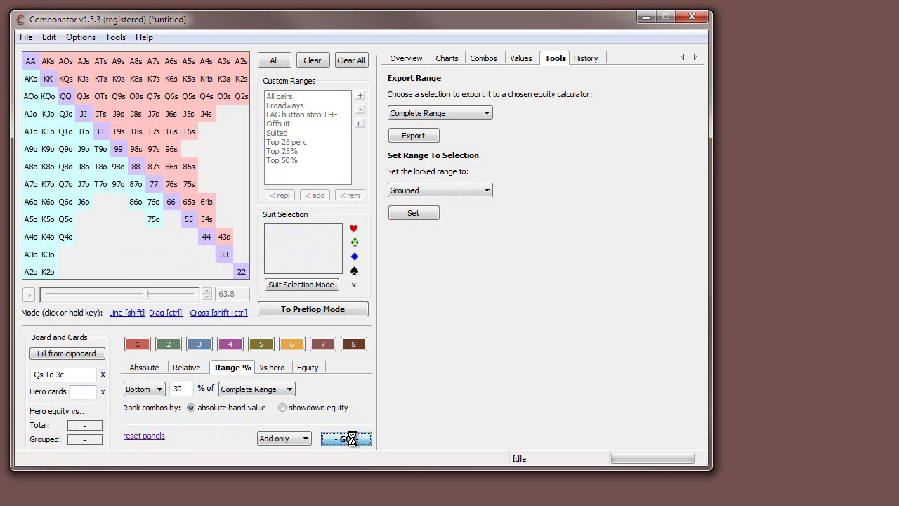
- Set the locked range to the ungrouped combos, undo that change, and apply it again
{"action": "left_click", "coordinate": [425, 196]}
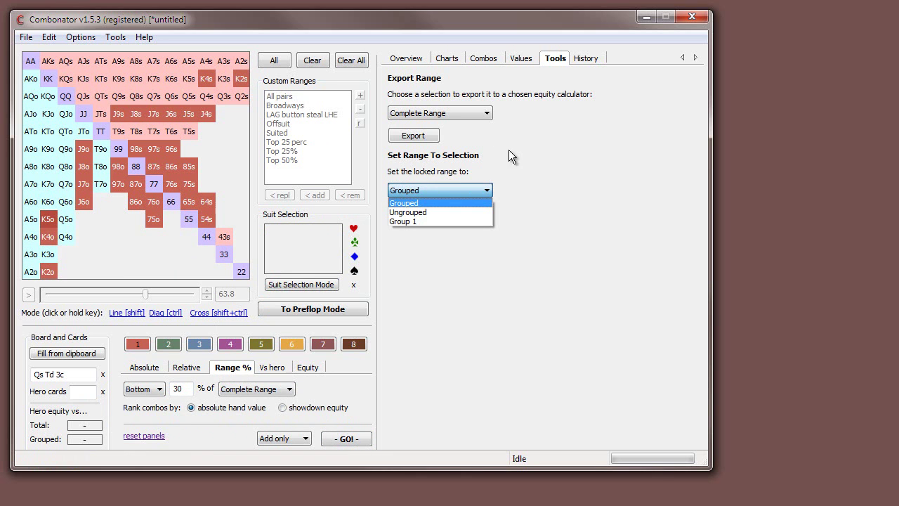
{"action": "left_click", "coordinate": [426, 212]}
{"action": "left_click", "coordinate": [405, 218]}
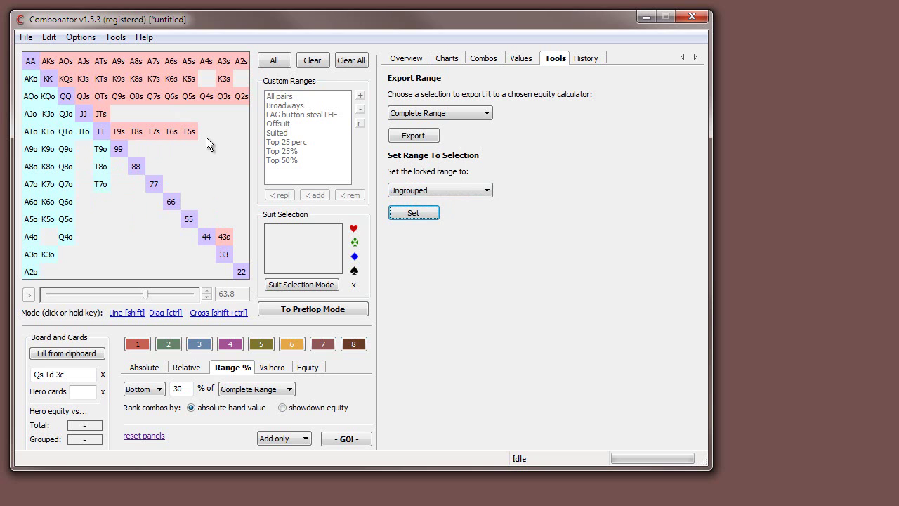
{"action": "left_click", "coordinate": [241, 78]}
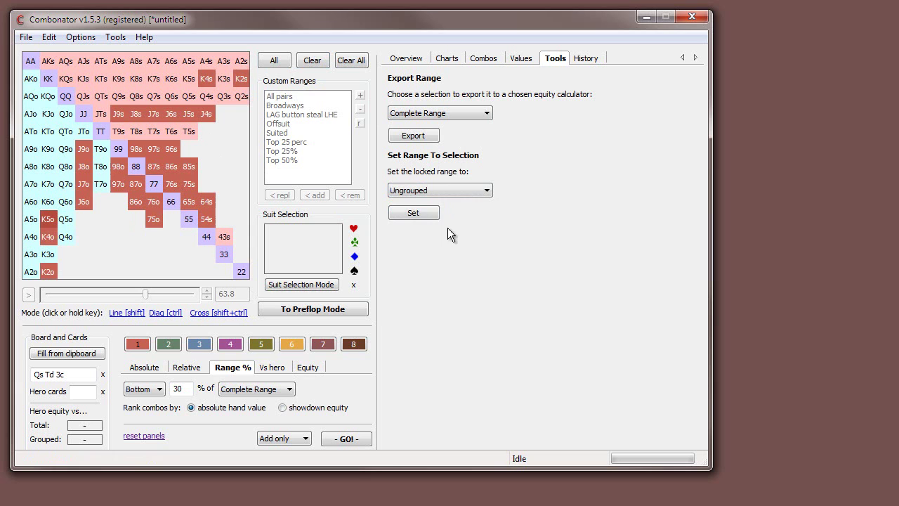
{"action": "left_click", "coordinate": [421, 213]}
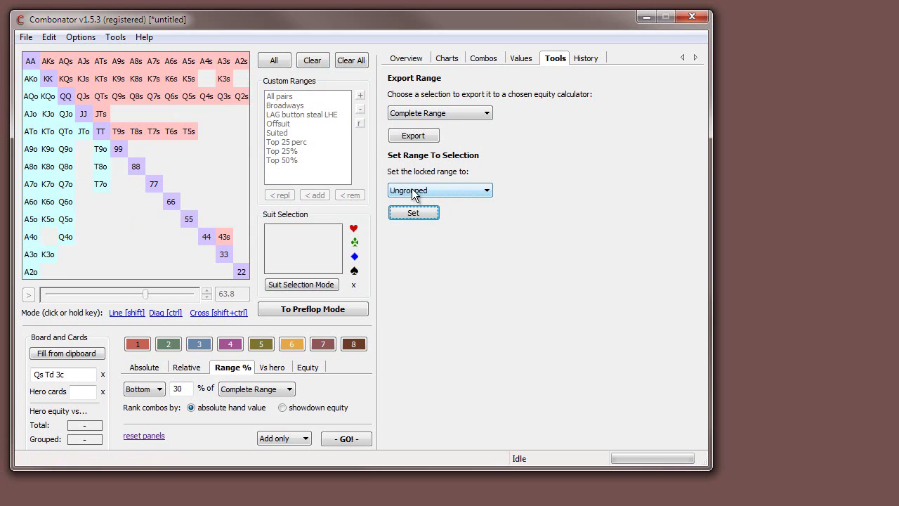
- Add the 4s turn card to the board after Qs Td 3c
{"action": "left_click", "coordinate": [76, 380]}
{"action": "type", "text": "4s"}
{"action": "left_click", "coordinate": [459, 191]}
- Examine the selection choices offered by the Set Range To Selection command without applying one
{"action": "left_click", "coordinate": [124, 39]}
{"action": "left_click", "coordinate": [125, 39]}
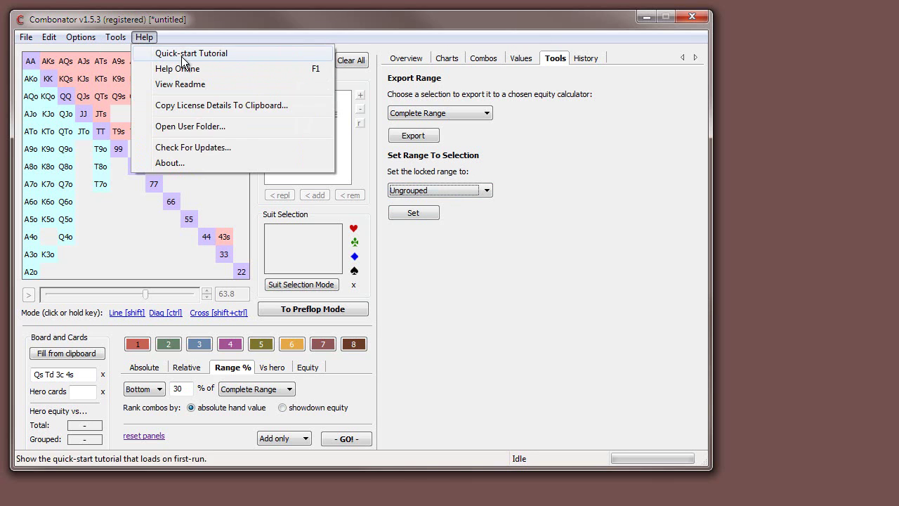
{"action": "mouse_move", "coordinate": [145, 54]}
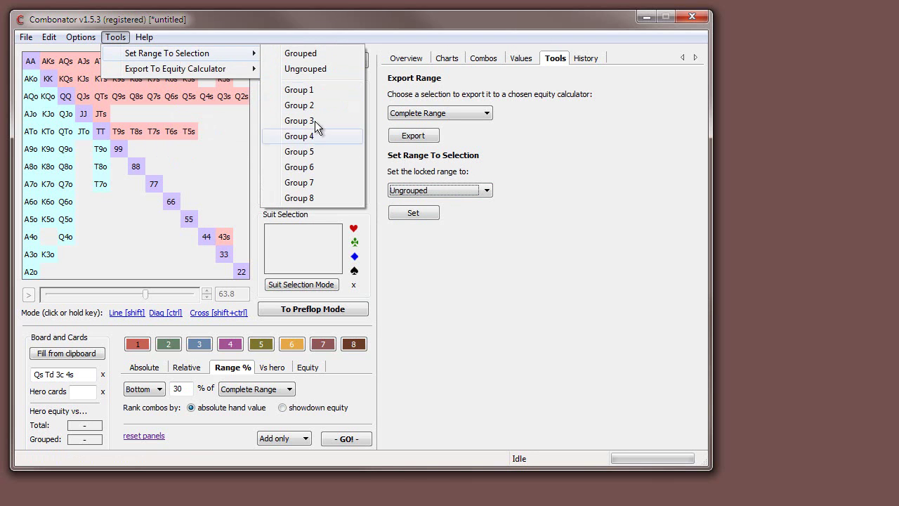
{"action": "key", "text": "Escape"}
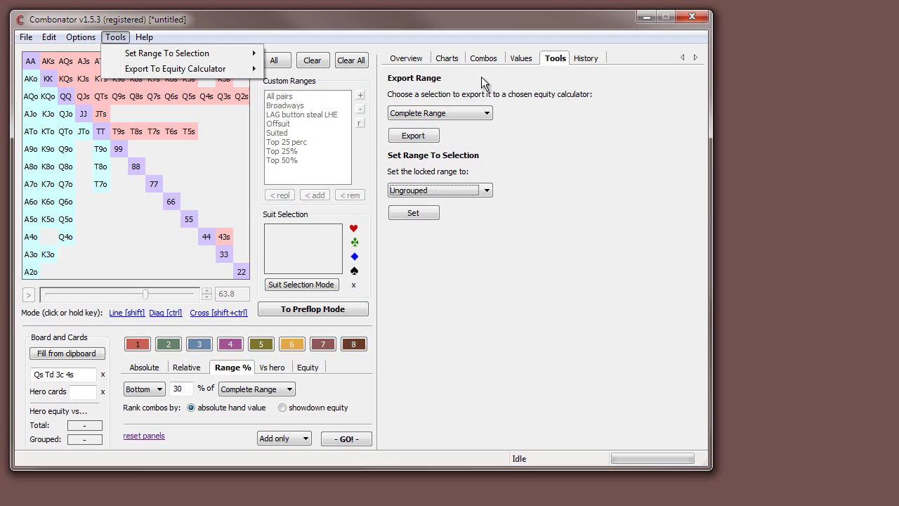
{"action": "key", "text": "Escape"}
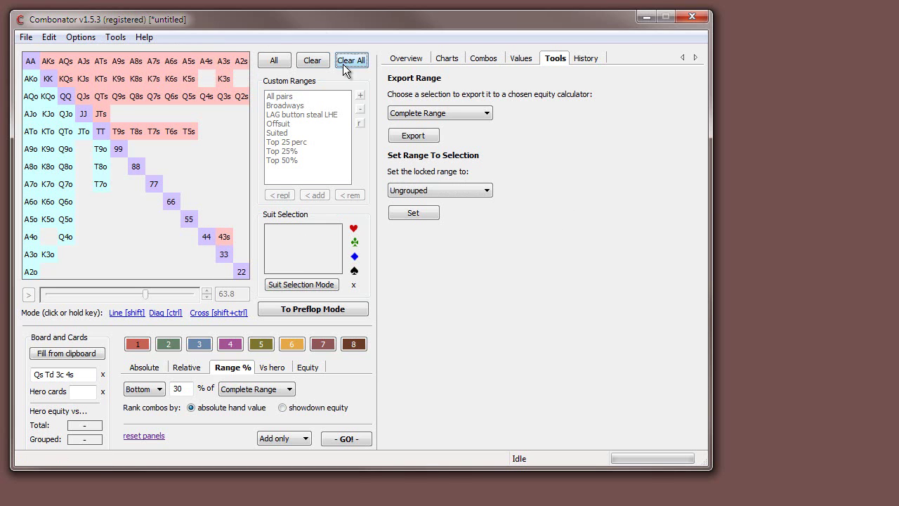
- Review the range overview for the current board and the entries in the file history
{"action": "left_click", "coordinate": [393, 59]}
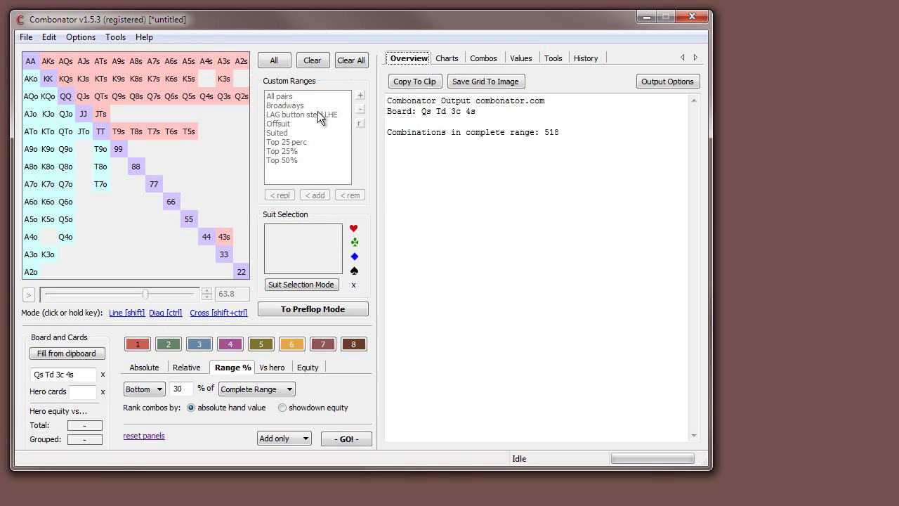
{"action": "left_click", "coordinate": [145, 368]}
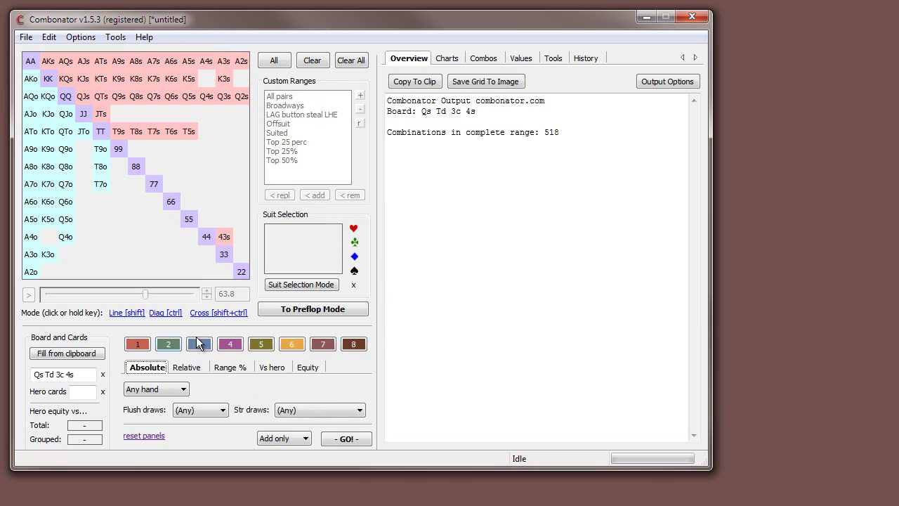
{"action": "left_click", "coordinate": [585, 59]}
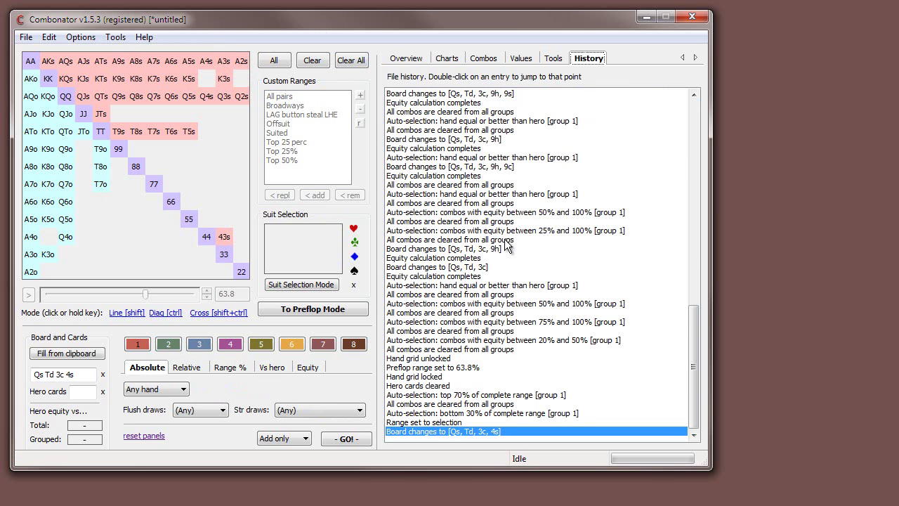
{"action": "left_click", "coordinate": [521, 195]}
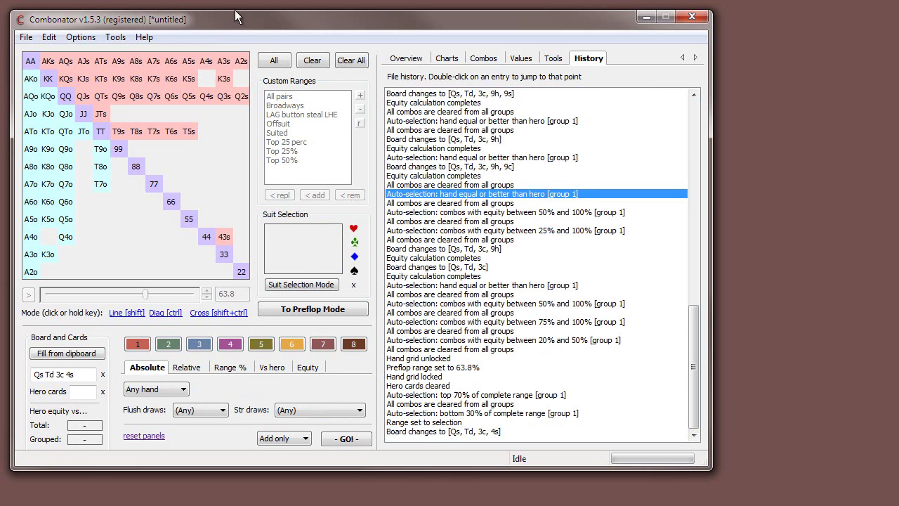
- Undo back to the bottom 30% auto-selection on the Qs Td 3c board and clear all groups
{"action": "key", "text": "ctrl+z"}
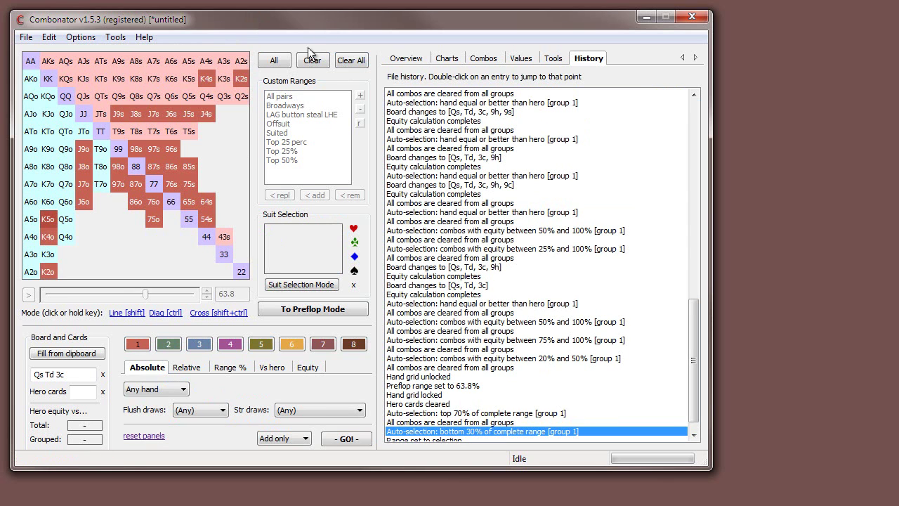
{"action": "left_click", "coordinate": [350, 60]}
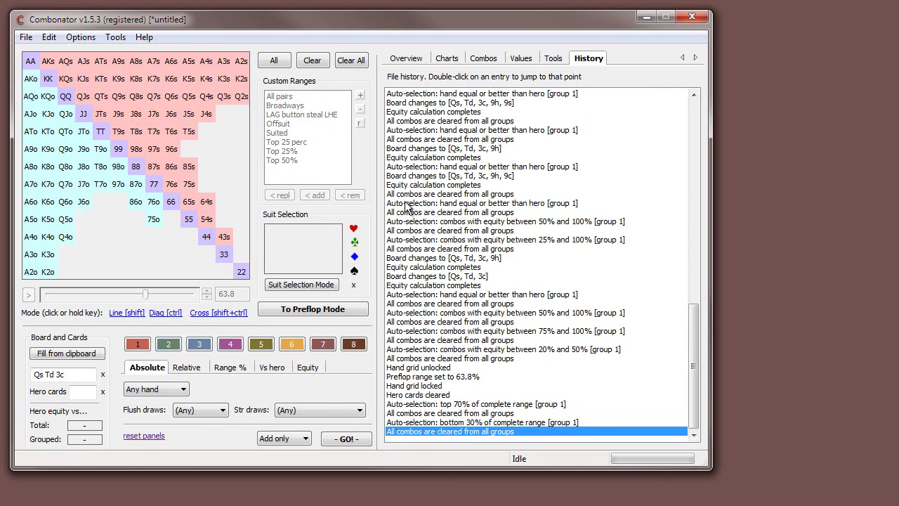
- Auto-select the One overcard combos by relative hand value into group 1 and show the range overview
{"action": "left_click", "coordinate": [409, 58]}
{"action": "left_click", "coordinate": [170, 388]}
{"action": "left_click", "coordinate": [180, 369]}
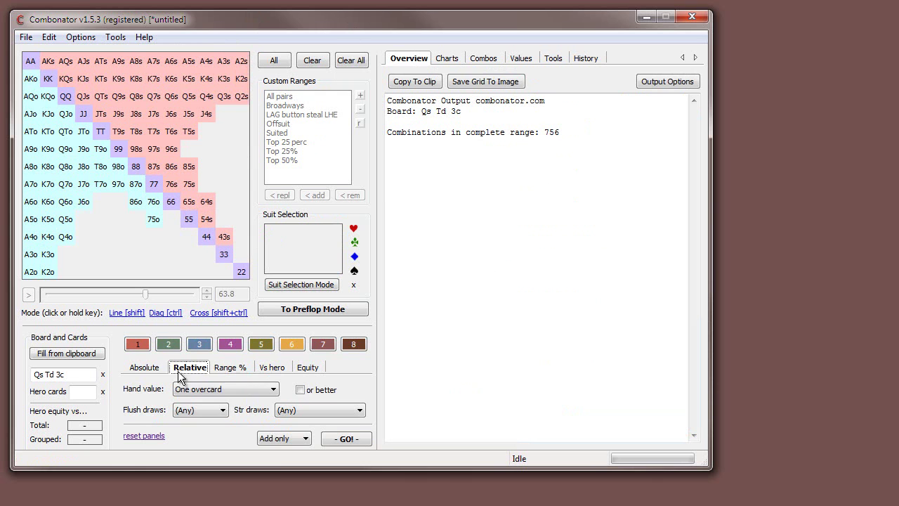
{"action": "left_click", "coordinate": [202, 391]}
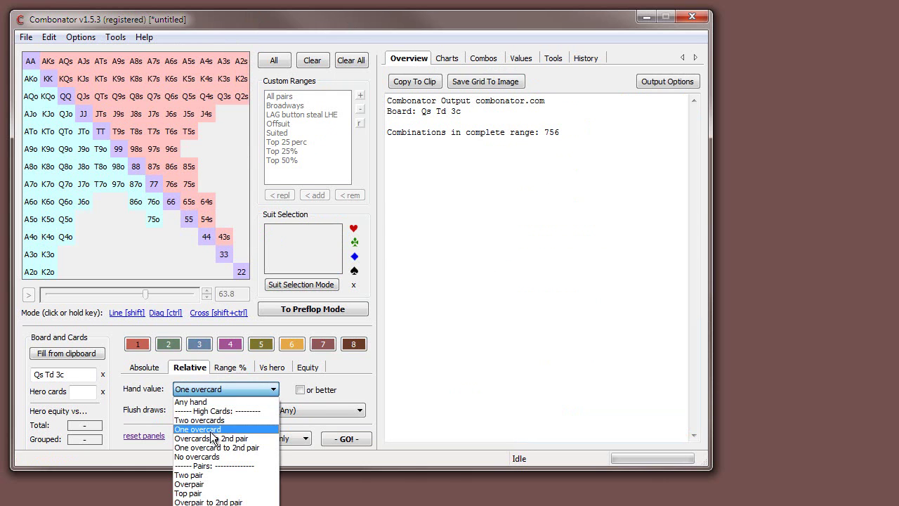
{"action": "left_click", "coordinate": [210, 426]}
{"action": "left_click", "coordinate": [338, 439]}
- Auto-select the Two pair combos by relative hand value into group 2, overwriting existing assignments
{"action": "left_click", "coordinate": [274, 367]}
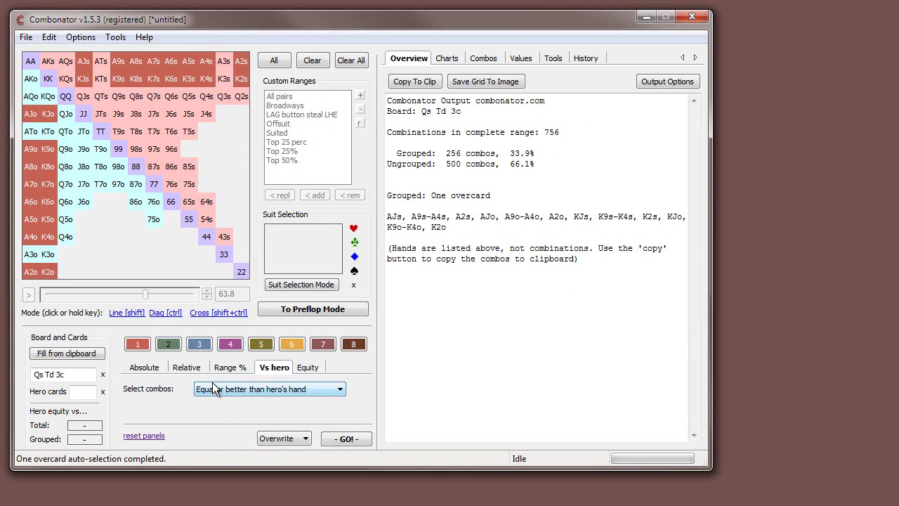
{"action": "left_click", "coordinate": [181, 371]}
{"action": "left_click", "coordinate": [211, 388]}
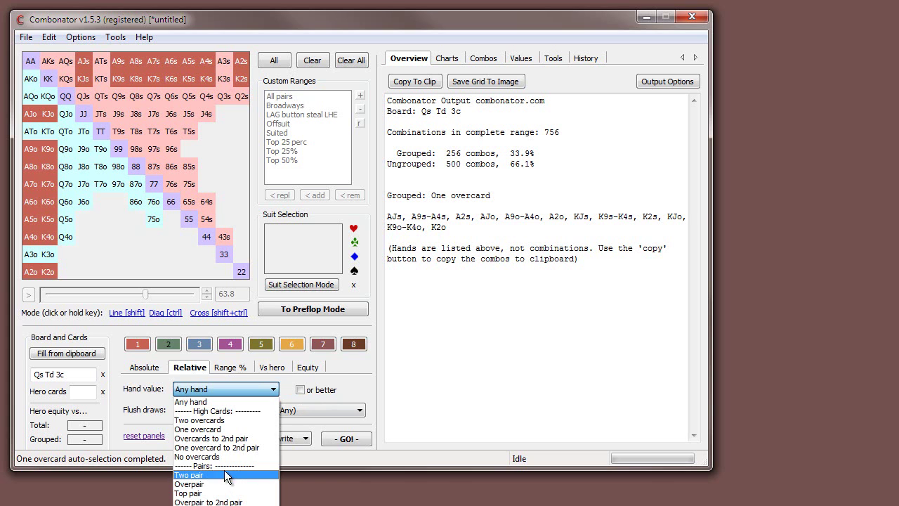
{"action": "left_click", "coordinate": [190, 475]}
{"action": "left_click", "coordinate": [345, 438]}
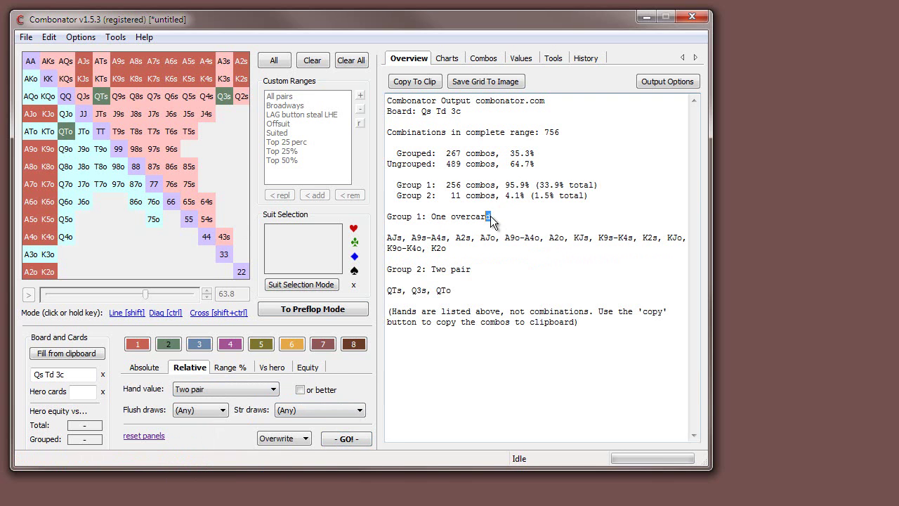
- Make group 1 active and examine how the group names appear in the overview and the pie chart
{"action": "left_click_drag", "start_coordinate": [493, 219], "coordinate": [412, 222]}
{"action": "left_click_drag", "start_coordinate": [492, 219], "coordinate": [436, 223]}
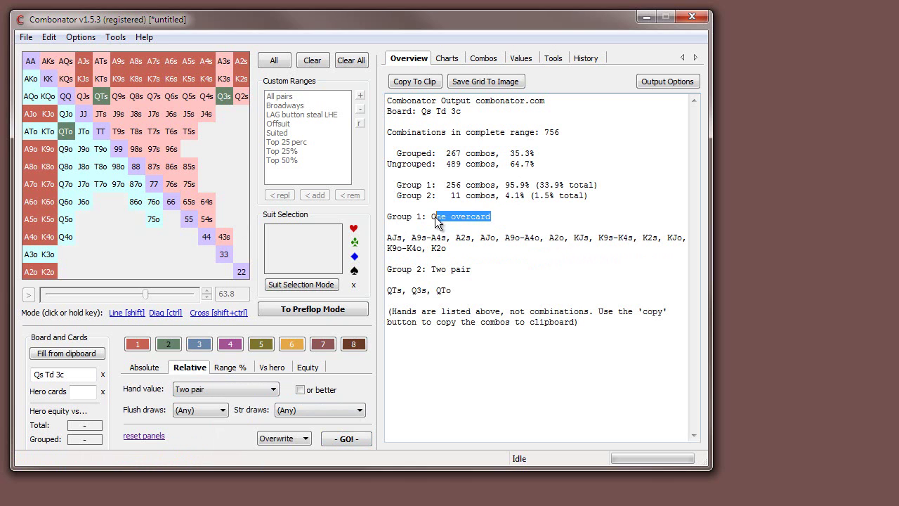
{"action": "left_click", "coordinate": [494, 296]}
{"action": "left_click", "coordinate": [139, 344]}
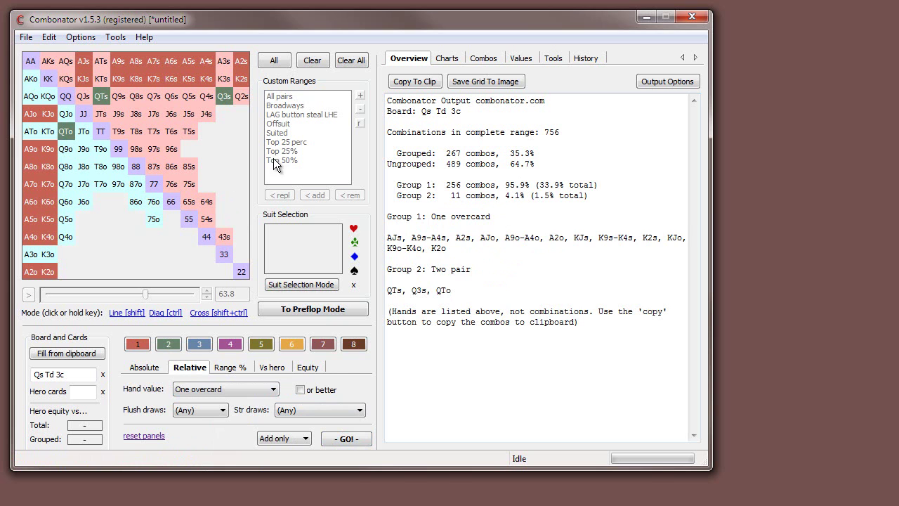
{"action": "left_click_drag", "start_coordinate": [528, 293], "coordinate": [512, 218]}
{"action": "left_click", "coordinate": [511, 218]}
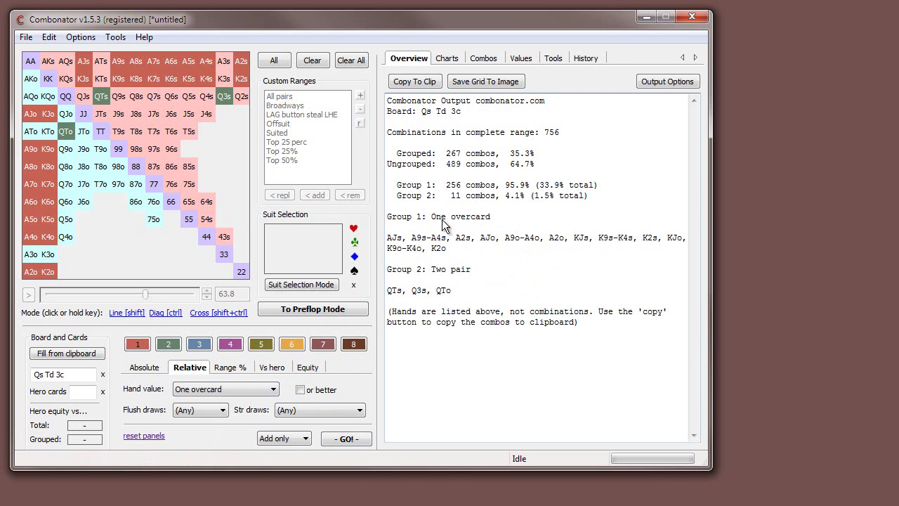
{"action": "left_click", "coordinate": [443, 59]}
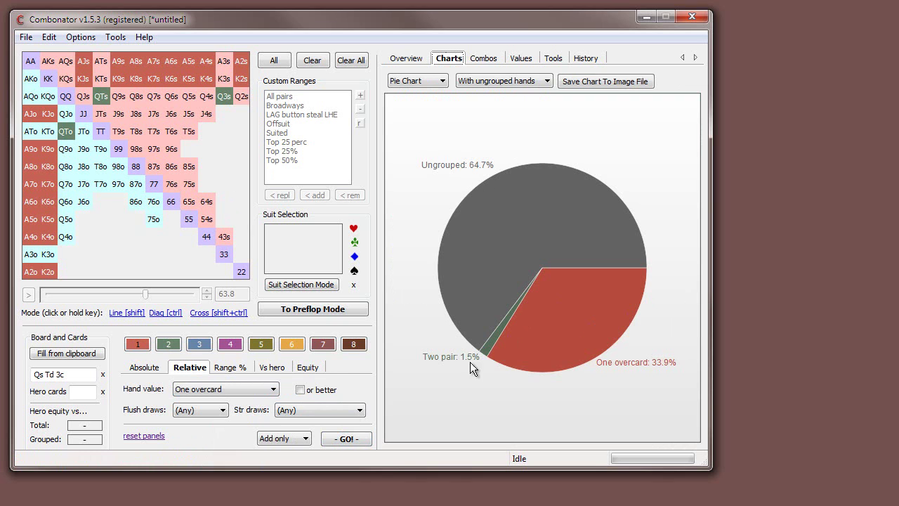
{"action": "left_click", "coordinate": [410, 59]}
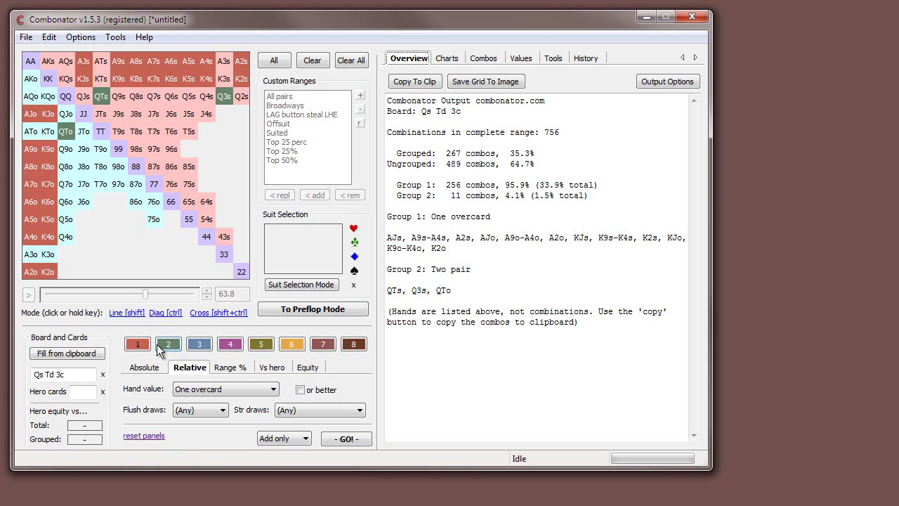
- Add AQs to group 1, check the group's automatic name in the overview, and remove AQs again
{"action": "left_click", "coordinate": [65, 61]}
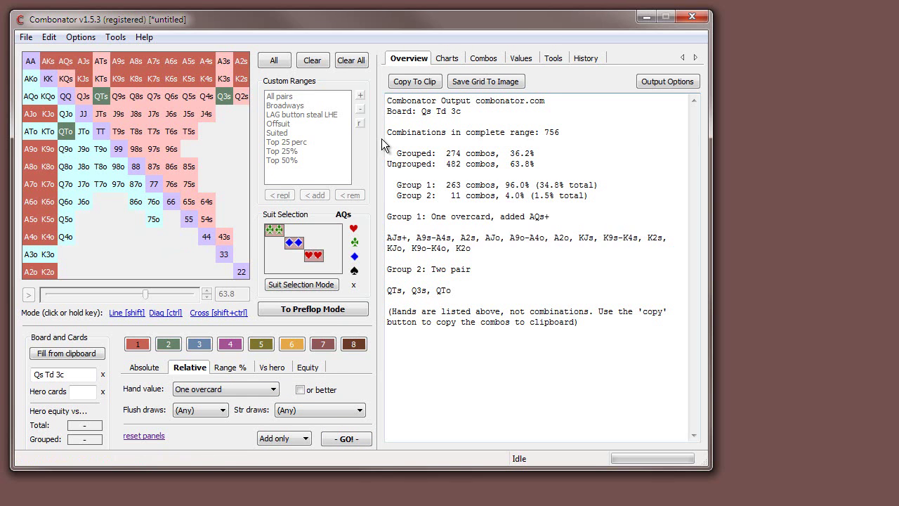
{"action": "left_click_drag", "start_coordinate": [433, 217], "coordinate": [505, 214]}
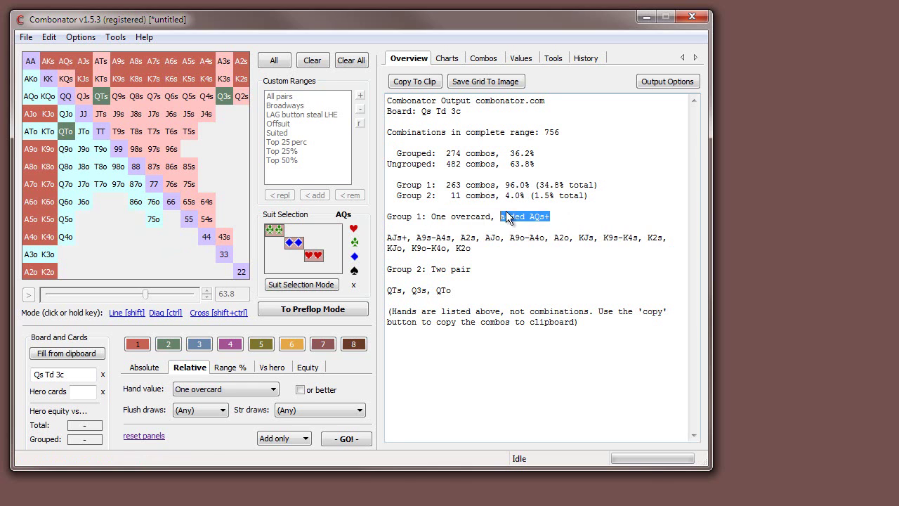
{"action": "left_click", "coordinate": [68, 61]}
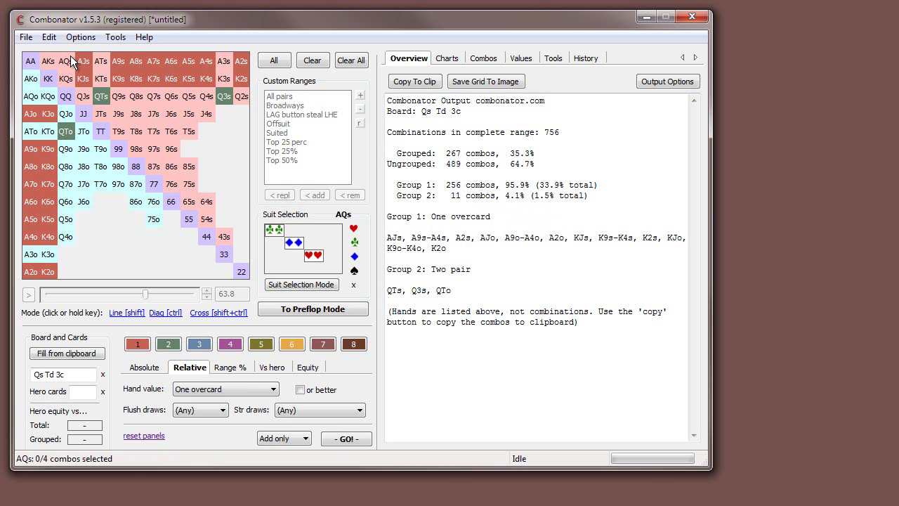
- Remove A2s from group 1 and check the group's automatic name in the overview
{"action": "left_click", "coordinate": [245, 59]}
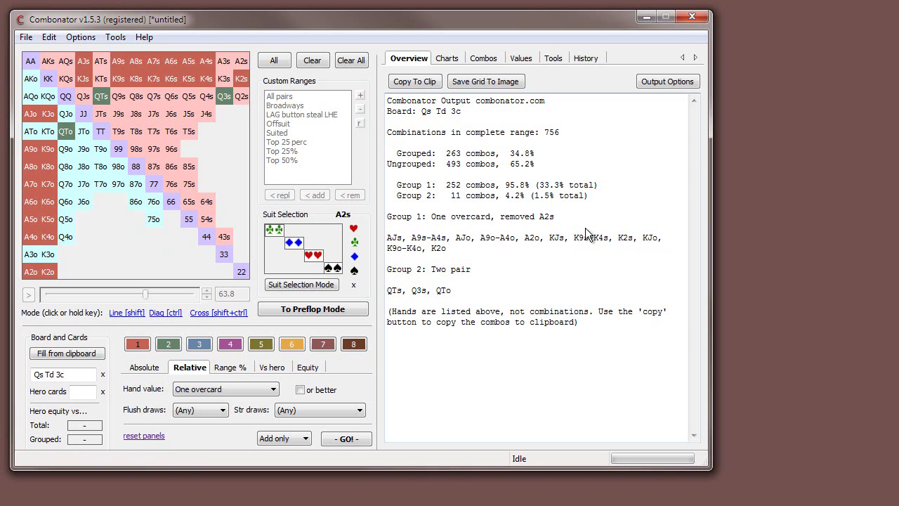
{"action": "left_click_drag", "start_coordinate": [557, 218], "coordinate": [462, 204]}
{"action": "left_click", "coordinate": [444, 204]}
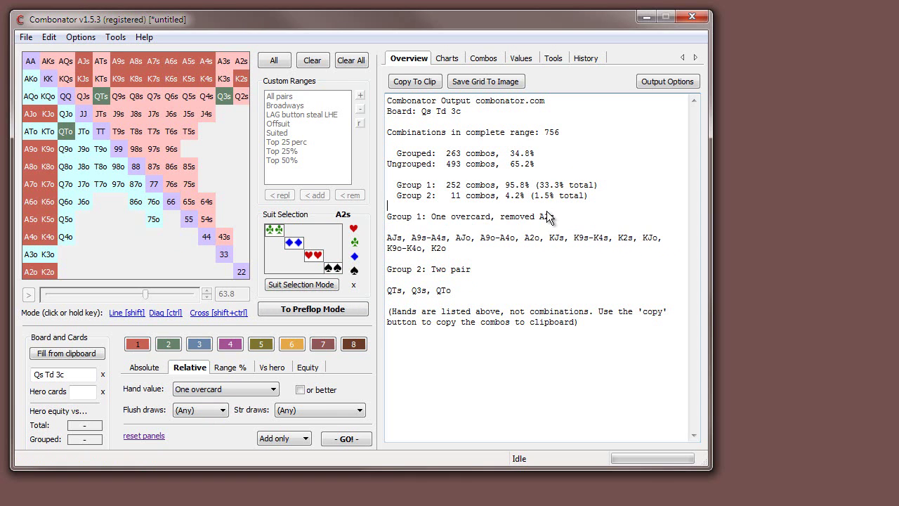
{"action": "mouse_move", "coordinate": [596, 218]}
{"action": "left_mouse_down"}
{"action": "mouse_move", "coordinate": [425, 221]}
{"action": "mouse_move", "coordinate": [583, 223]}
{"action": "left_mouse_up"}
{"action": "left_click", "coordinate": [454, 220]}
{"action": "left_click", "coordinate": [583, 224]}
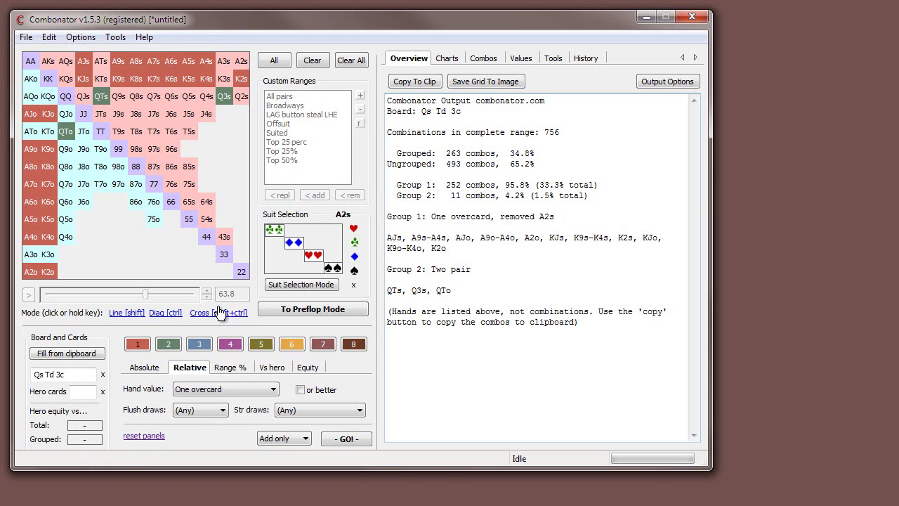
- Give group 1 the custom name "Check-call hands"
{"action": "right_click", "coordinate": [137, 344]}
{"action": "left_click", "coordinate": [183, 354]}
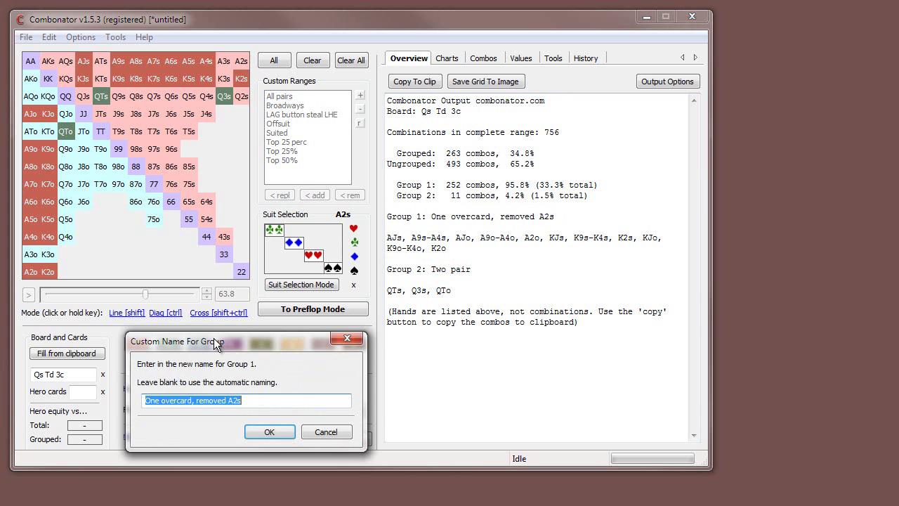
{"action": "left_click_drag", "start_coordinate": [214, 343], "coordinate": [283, 279]}
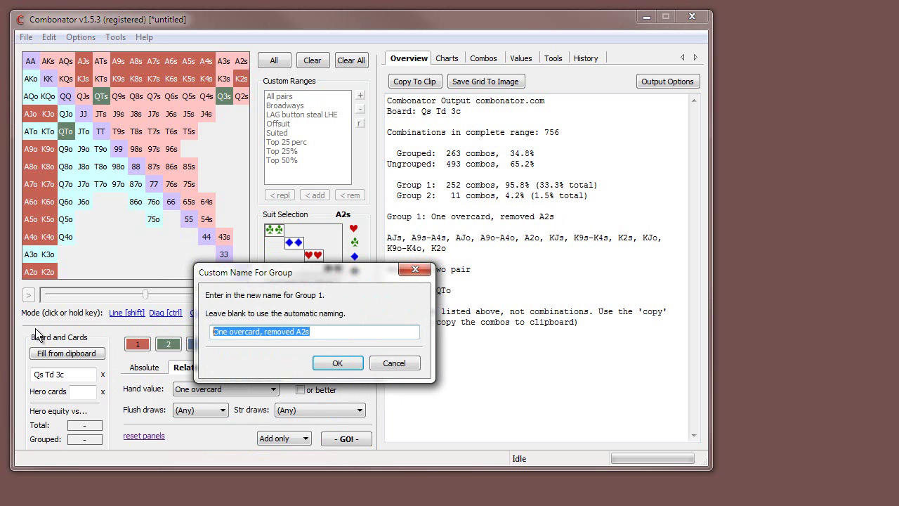
{"action": "type", "text": "Check-call hand"}
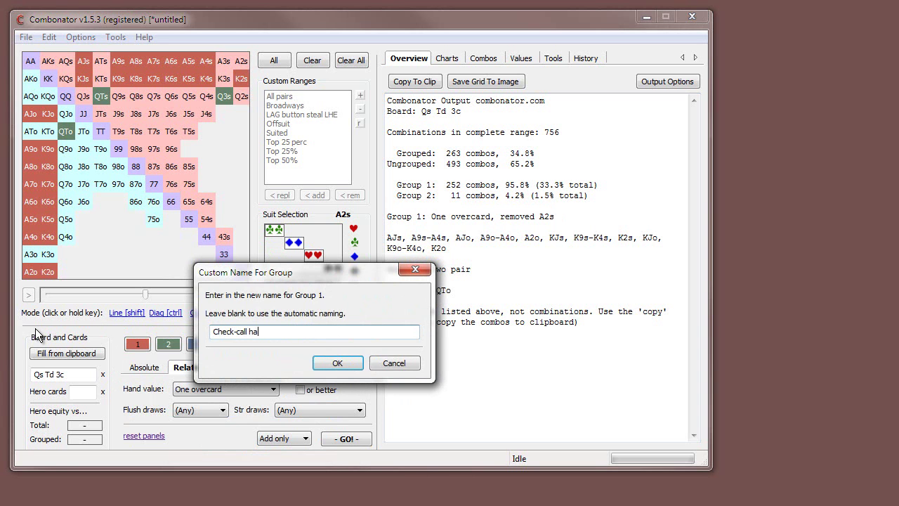
{"action": "key", "text": "Return"}
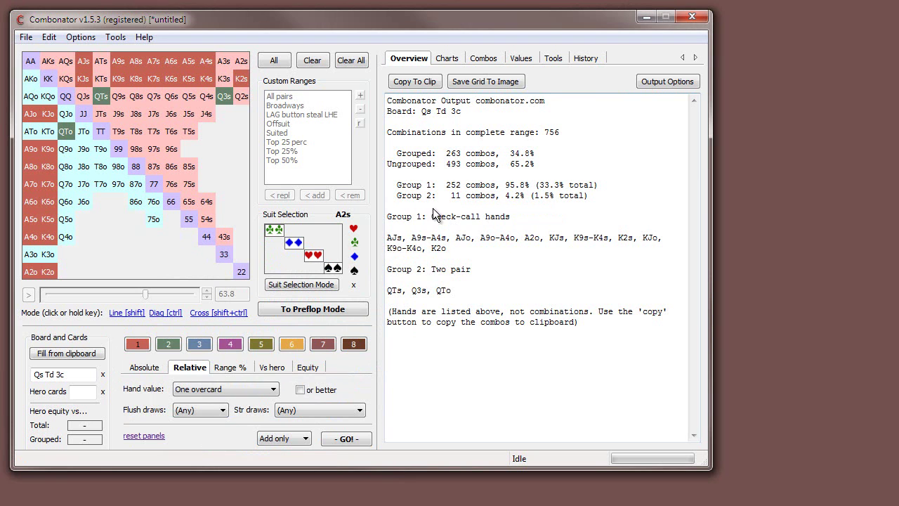
- Check the custom name of group 1 in the pie chart and in the range overview
{"action": "left_click", "coordinate": [449, 58]}
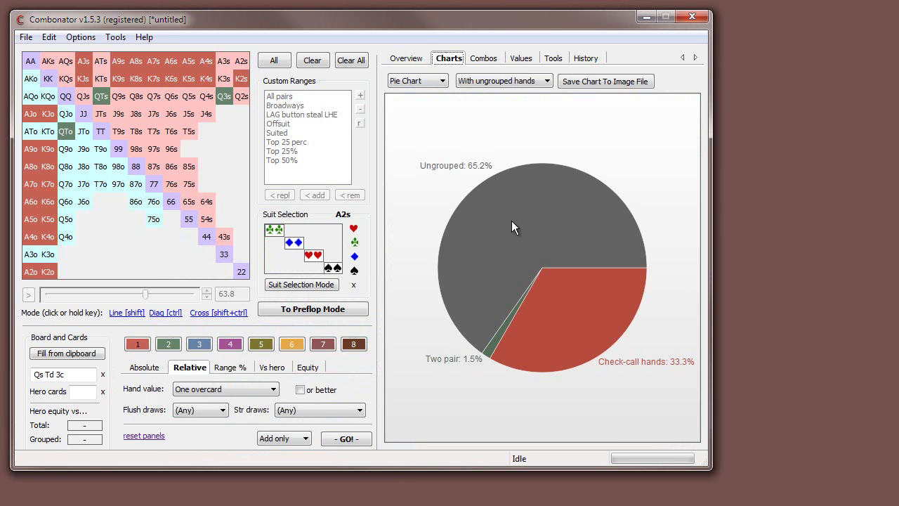
{"action": "left_click", "coordinate": [406, 58]}
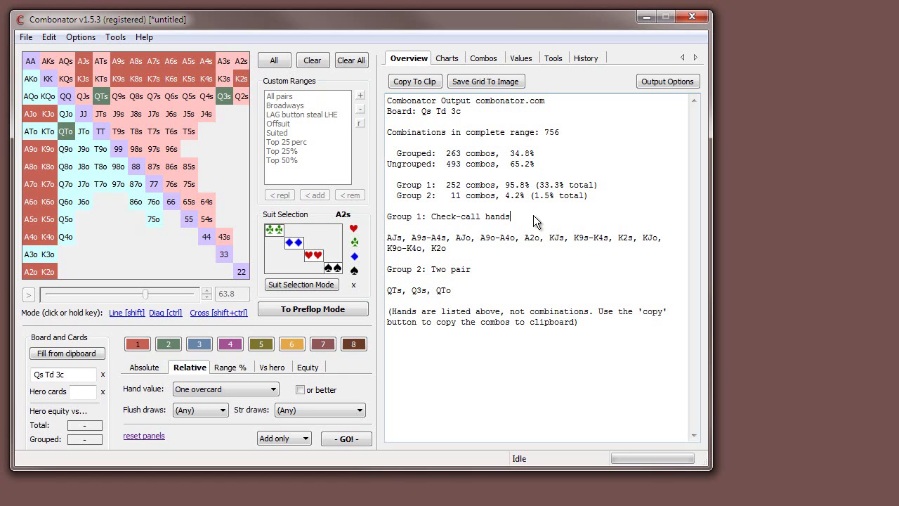
{"action": "left_click_drag", "start_coordinate": [537, 217], "coordinate": [418, 209]}
{"action": "left_click", "coordinate": [418, 209]}
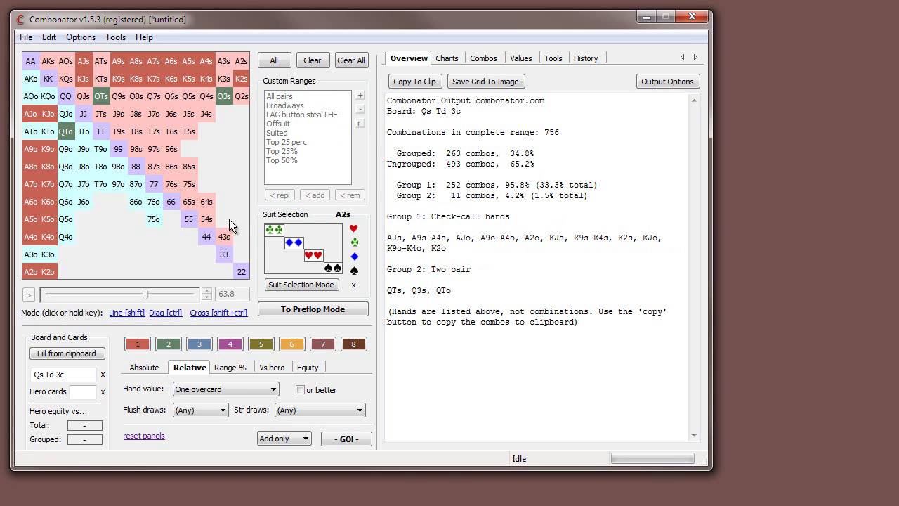
- Set the weighting factor of group 1 to 2
{"action": "right_click", "coordinate": [134, 342]}
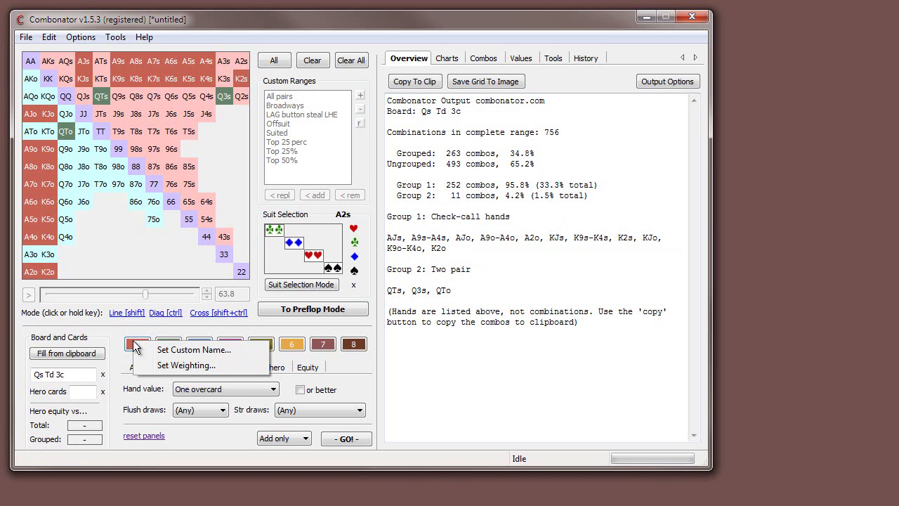
{"action": "left_click", "coordinate": [179, 364]}
{"action": "left_click_drag", "start_coordinate": [216, 316], "coordinate": [327, 188]}
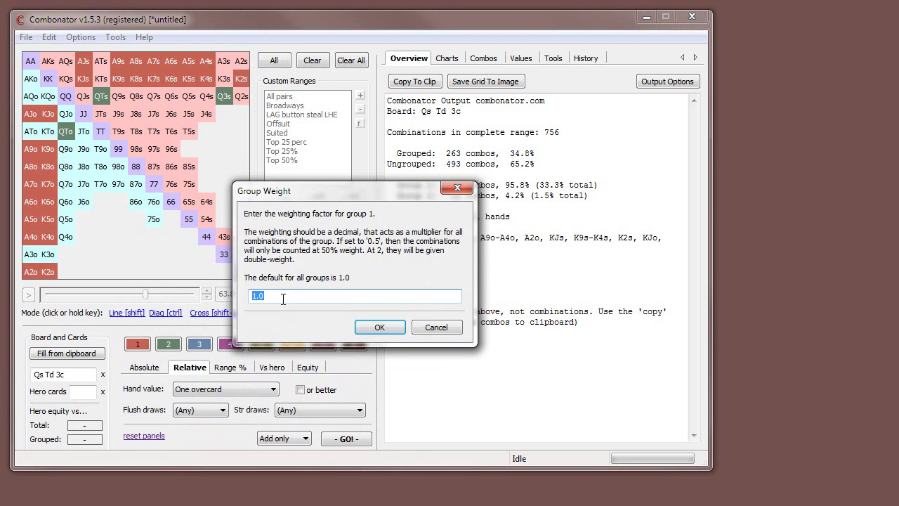
{"action": "type", "text": "2"}
{"action": "left_click", "coordinate": [380, 327]}
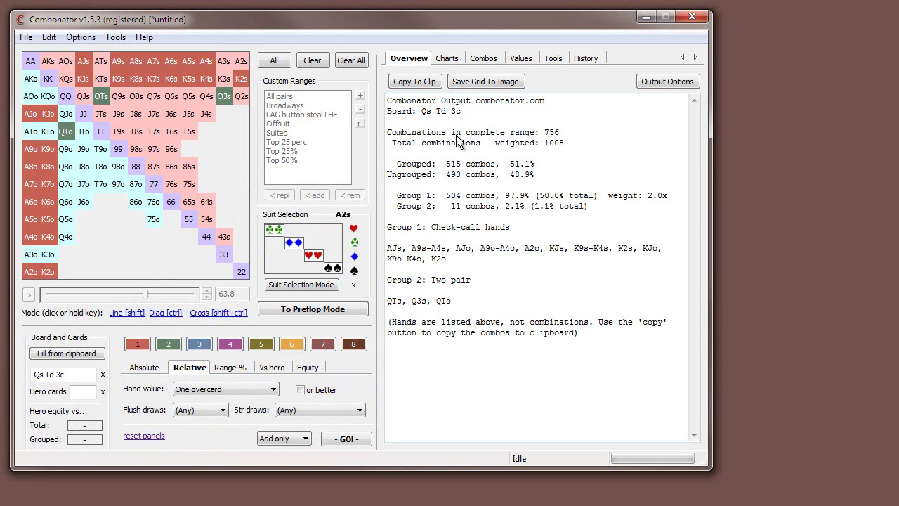
- Compare the complete range's combination count with the weighted total in the overview
{"action": "left_click_drag", "start_coordinate": [446, 133], "coordinate": [513, 135]}
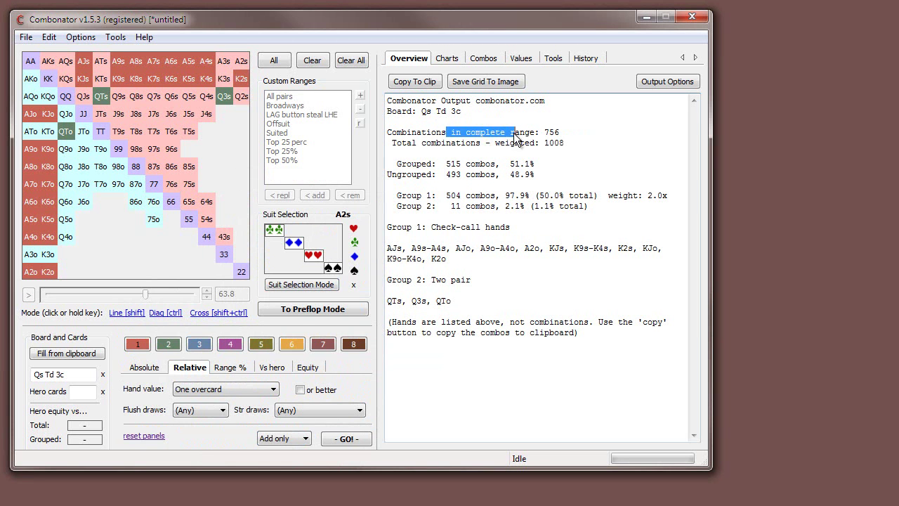
{"action": "left_click", "coordinate": [430, 142]}
{"action": "left_click_drag", "start_coordinate": [457, 133], "coordinate": [571, 143]}
{"action": "left_click", "coordinate": [562, 135]}
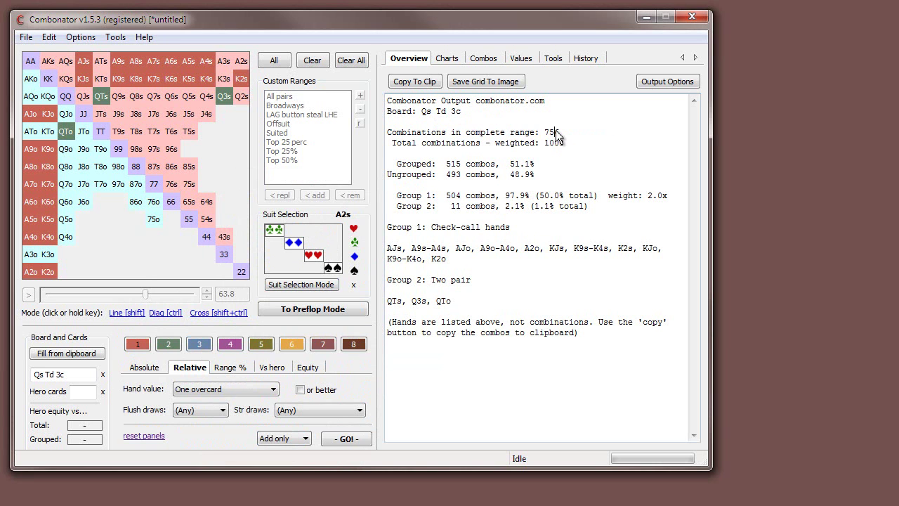
{"action": "double_click", "coordinate": [553, 133]}
{"action": "left_click", "coordinate": [555, 143]}
{"action": "left_click", "coordinate": [564, 313]}
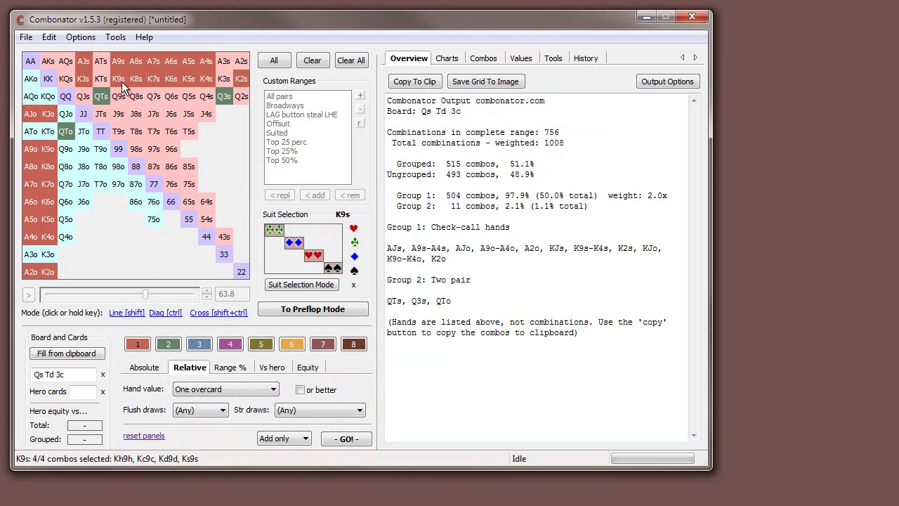